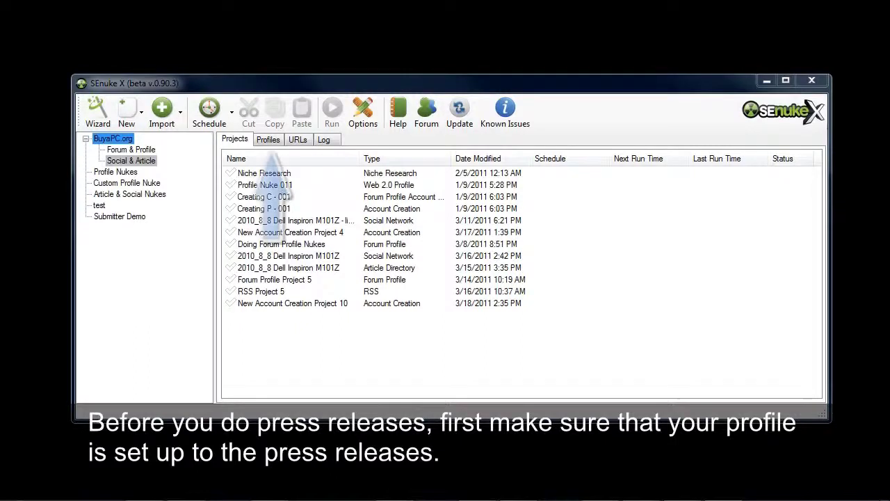
Check the press release accounts in the profile that lists 46 accounts, and close its account list
{"action": "left_click", "coordinate": [268, 139]}
{"action": "left_click_drag", "start_coordinate": [814, 189], "coordinate": [814, 375]}
{"action": "double_click", "coordinate": [267, 338]}
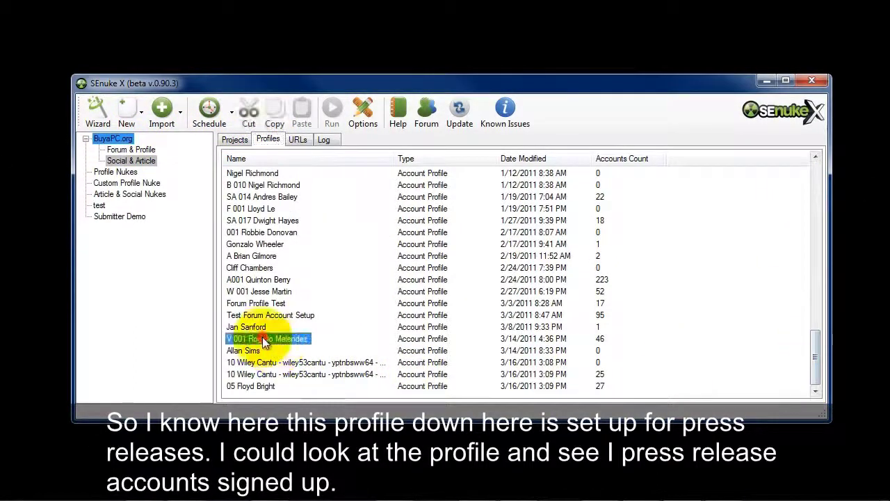
{"action": "left_click", "coordinate": [128, 91]}
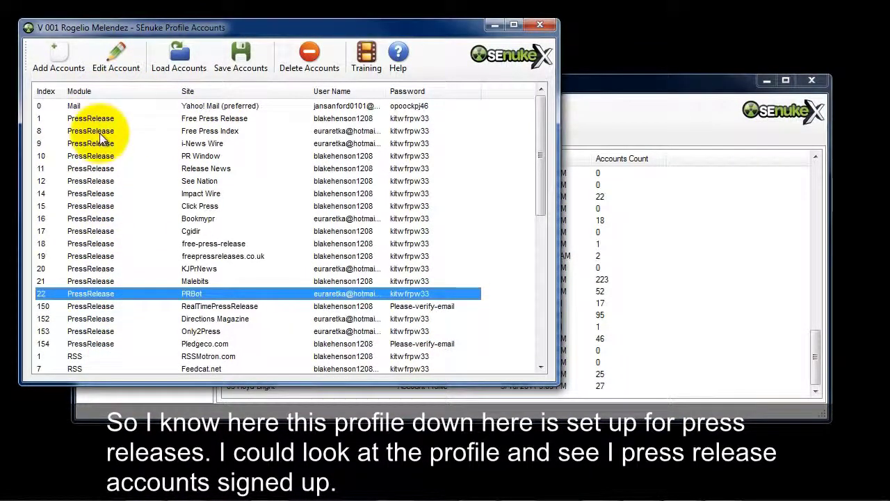
{"action": "left_click", "coordinate": [538, 28]}
Create a Press Release project named "Press Release 5" and open it
{"action": "left_click", "coordinate": [233, 144]}
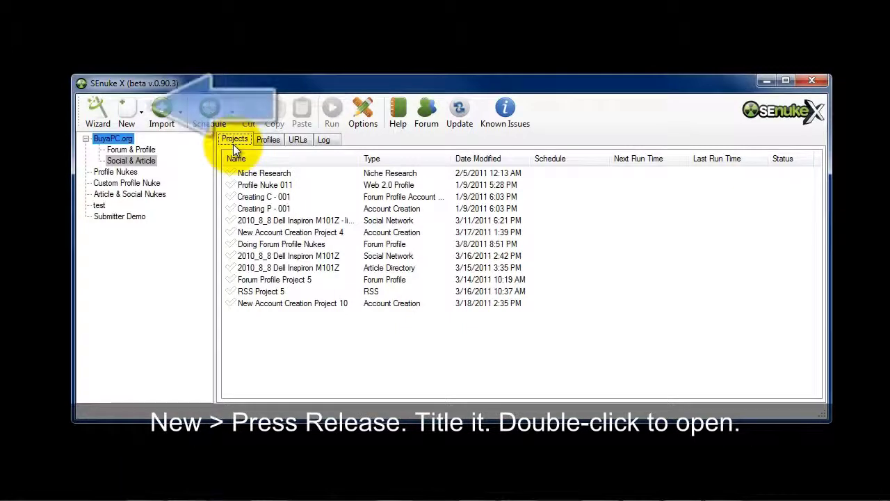
{"action": "left_click", "coordinate": [133, 116]}
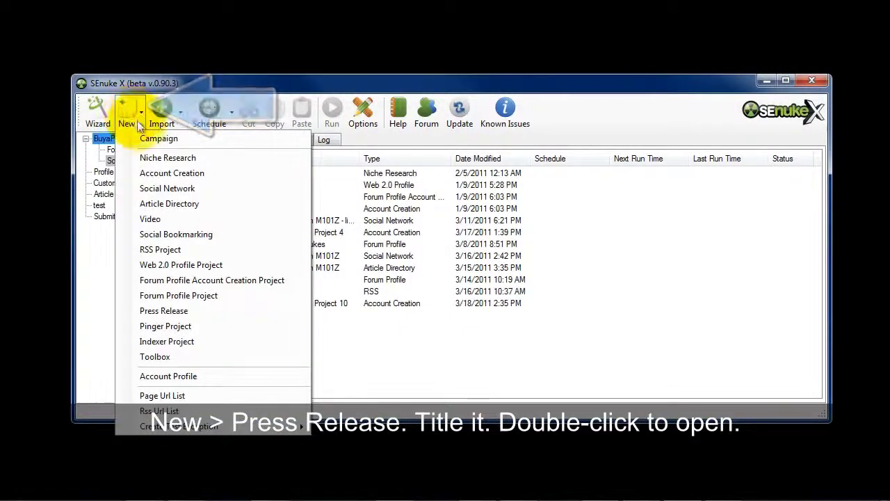
{"action": "left_click", "coordinate": [165, 311]}
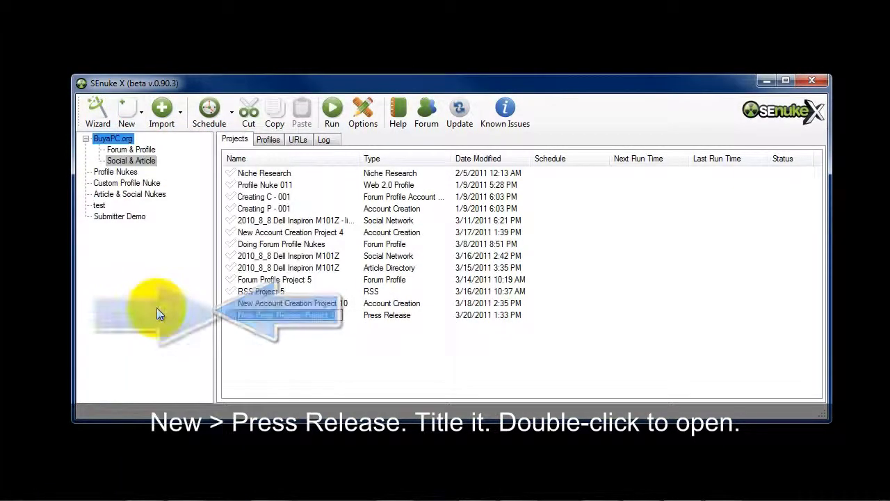
{"action": "type", "text": "Press Release 5"}
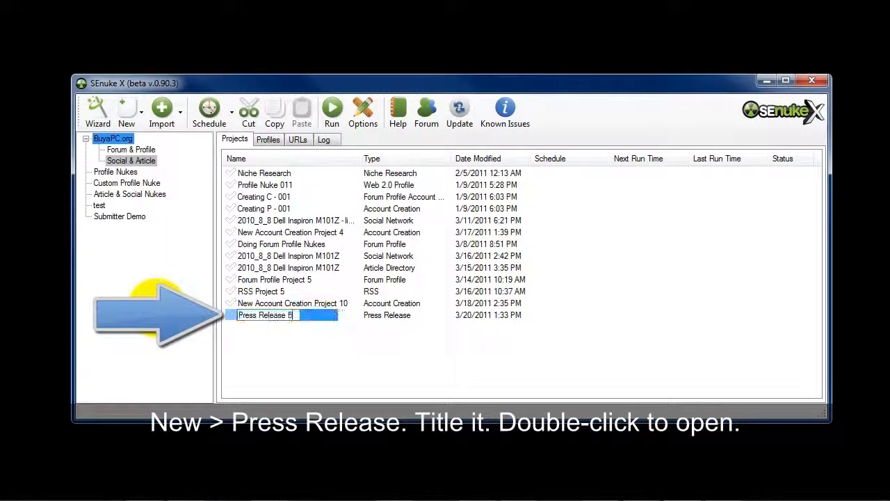
{"action": "left_click", "coordinate": [242, 337]}
{"action": "left_click", "coordinate": [261, 315]}
{"action": "double_click", "coordinate": [262, 315]}
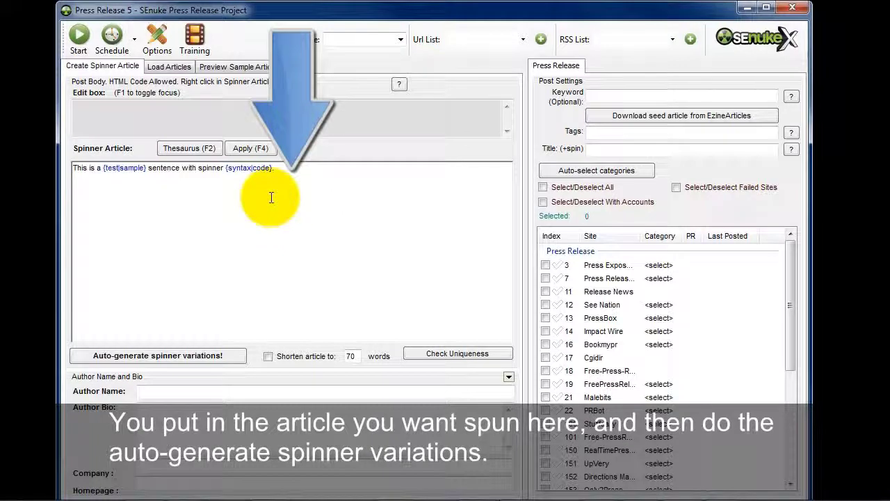
Paste the BuyaPC.org press release into the spinner article in place of the sample sentence and auto-generate its spinner variations
{"action": "left_click", "coordinate": [294, 183]}
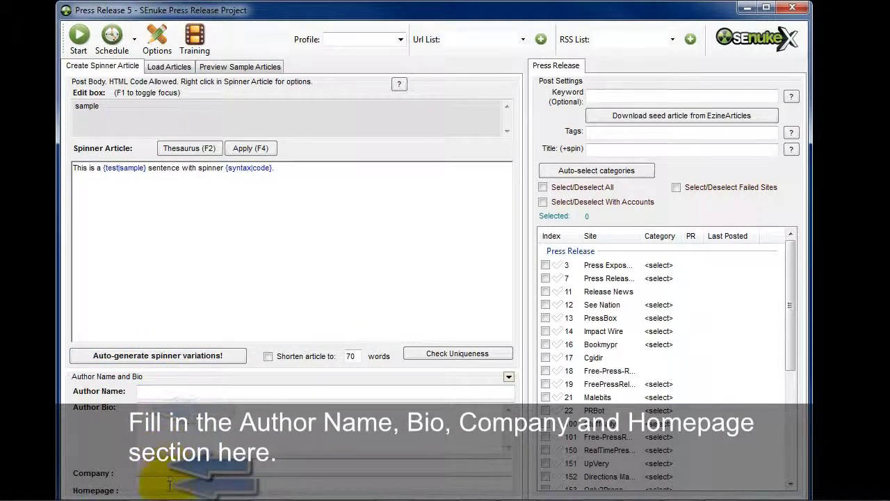
{"action": "left_click", "coordinate": [607, 148]}
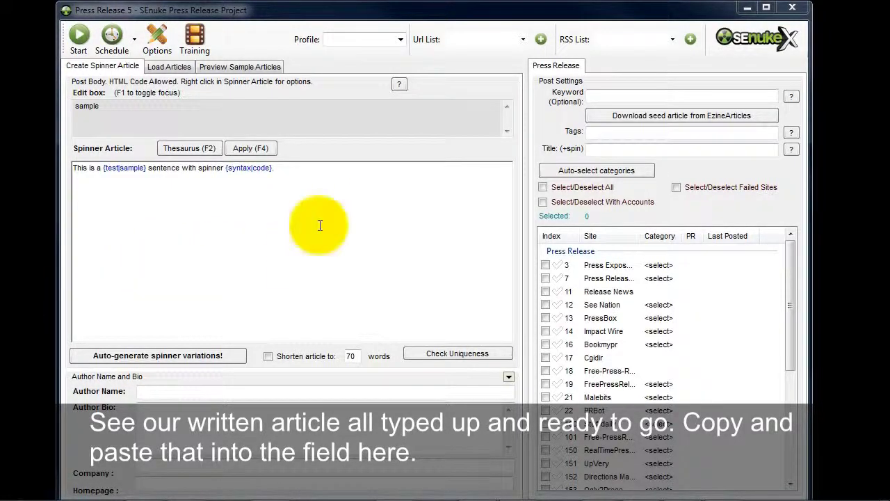
{"action": "left_click", "coordinate": [313, 167]}
{"action": "key", "text": "ctrl+v"}
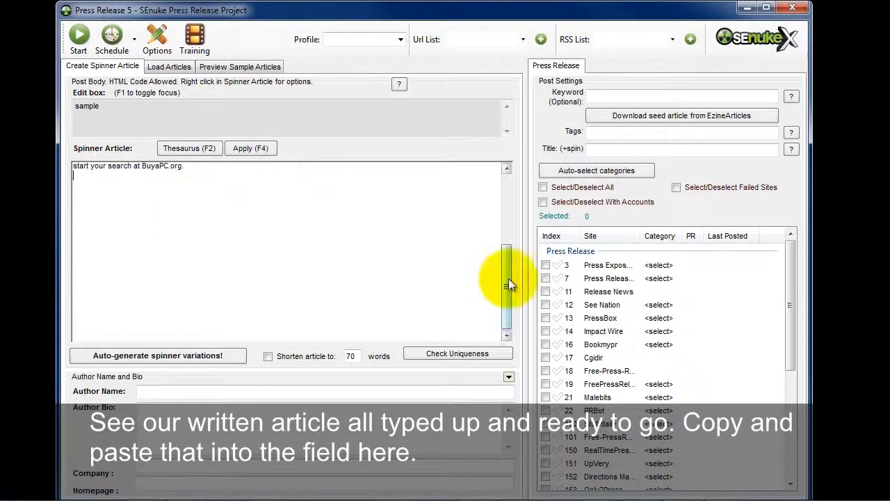
{"action": "left_click_drag", "start_coordinate": [507, 278], "coordinate": [507, 178]}
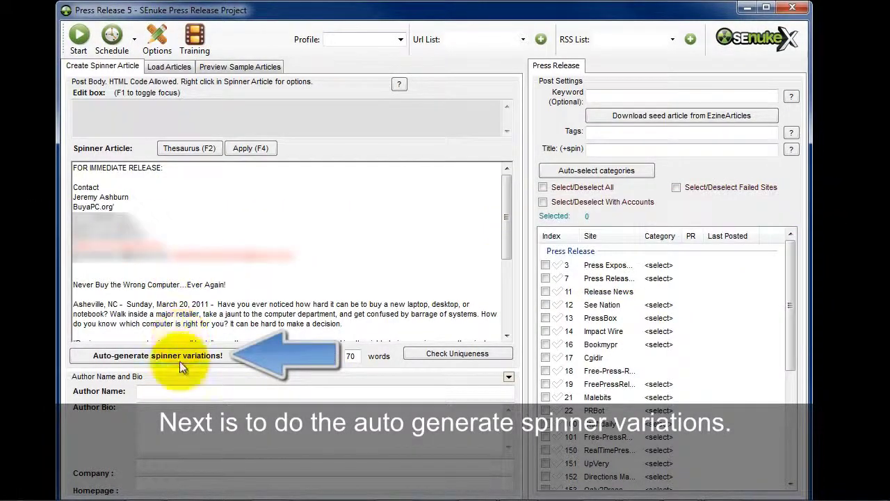
{"action": "left_click", "coordinate": [179, 361]}
{"action": "left_click", "coordinate": [160, 371]}
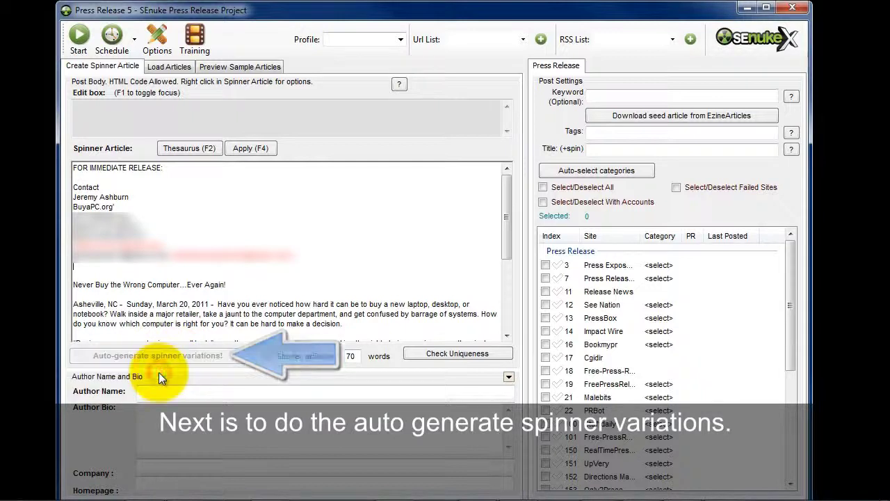
Set the article's headline to plain "Never Buy the Wrong Computer...Ever Again!" and remove extra blank space above it
{"action": "triple_click", "coordinate": [175, 288]}
{"action": "type", "text": "Never Buy the Wrong Computer...Ever Again!"}
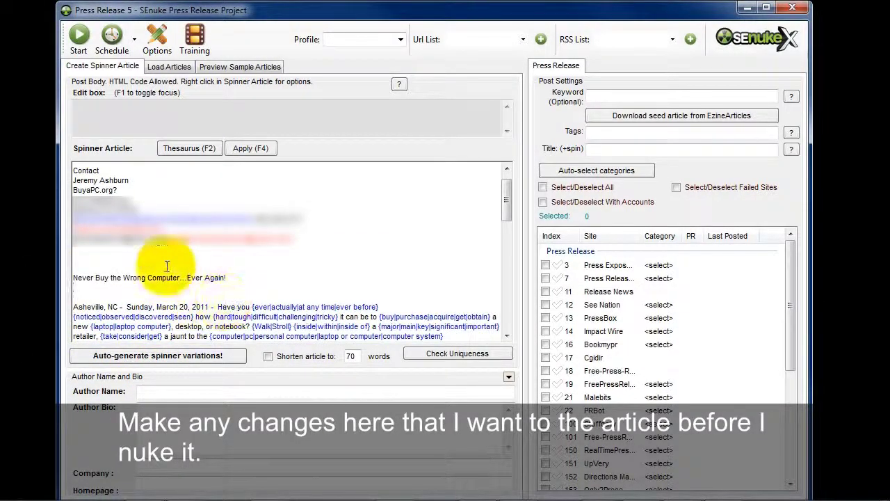
{"action": "key", "text": "Delete"}
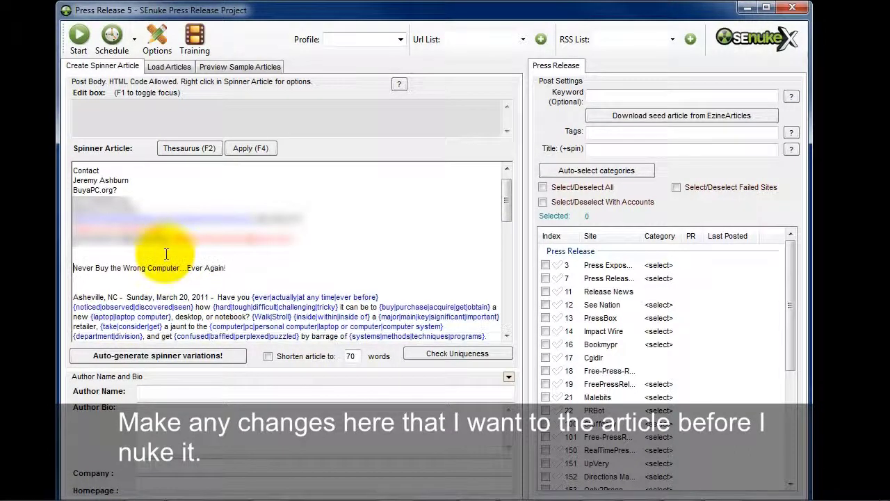
{"action": "key", "text": "Delete"}
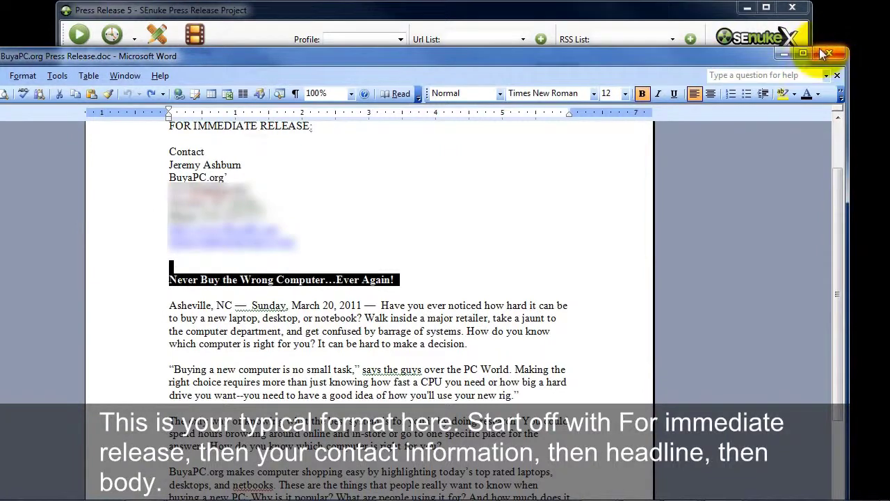
Maximize the press release document in Word and review its "FOR IMMEDIATE RELEASE" line, contact block and headline
{"action": "left_click", "coordinate": [803, 53]}
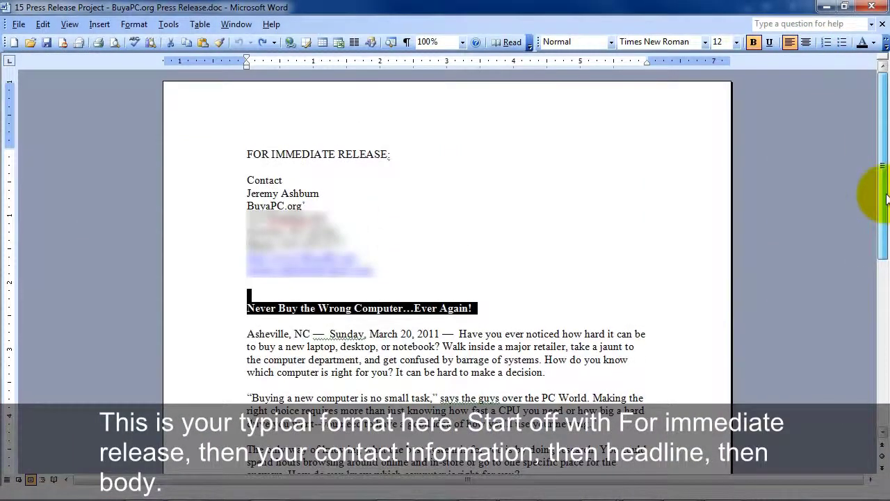
{"action": "left_click", "coordinate": [570, 243]}
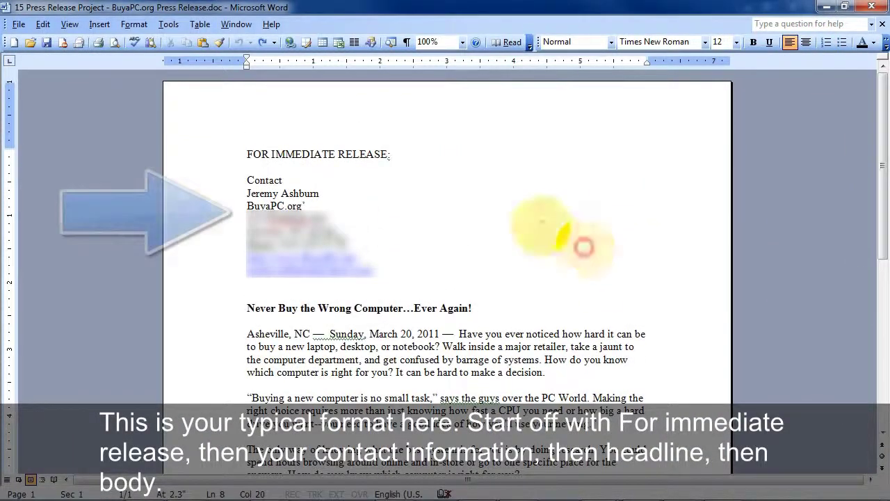
{"action": "left_click_drag", "start_coordinate": [241, 154], "coordinate": [397, 152]}
{"action": "left_click", "coordinate": [417, 163]}
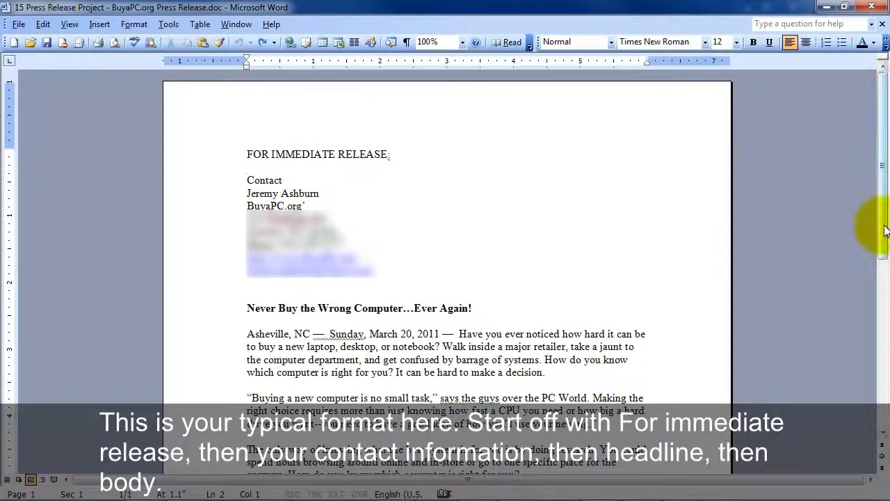
{"action": "scroll", "coordinate": [882, 236], "scroll_direction": "down", "scroll_amount": 3}
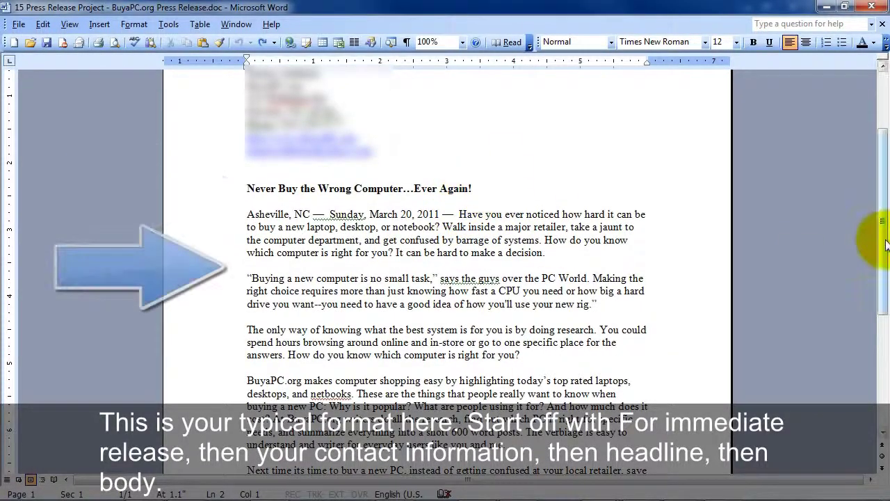
{"action": "scroll", "coordinate": [881, 238], "scroll_direction": "down", "scroll_amount": 2}
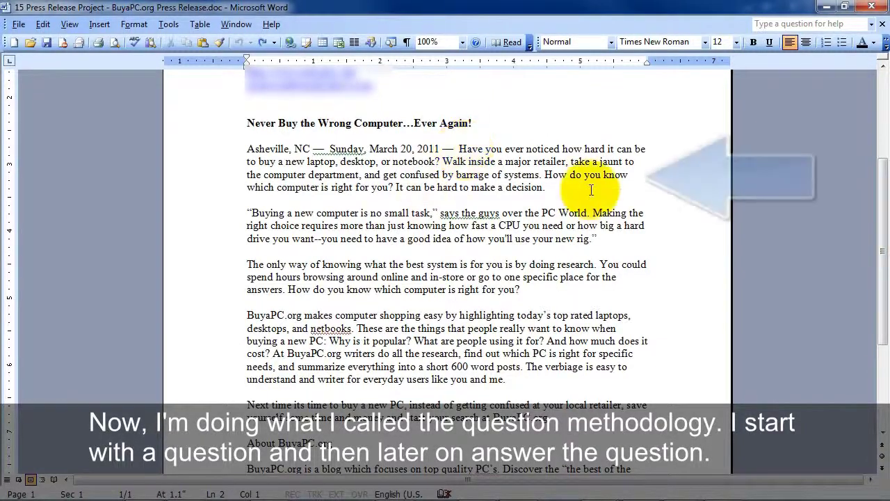
Examine how the body poses its opening question, cites PC World and answers with BuyaPC.org, down to the contact statement
{"action": "left_click_drag", "start_coordinate": [545, 175], "coordinate": [391, 188]}
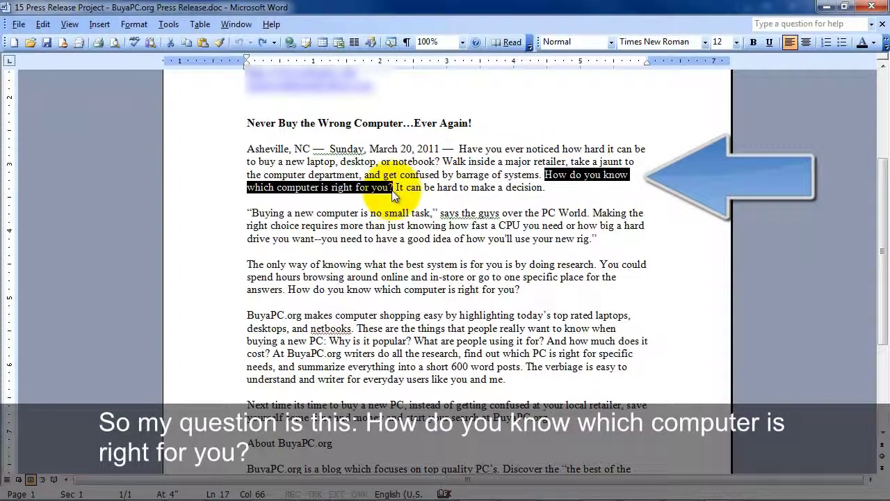
{"action": "left_click", "coordinate": [390, 299]}
{"action": "left_click", "coordinate": [247, 315]}
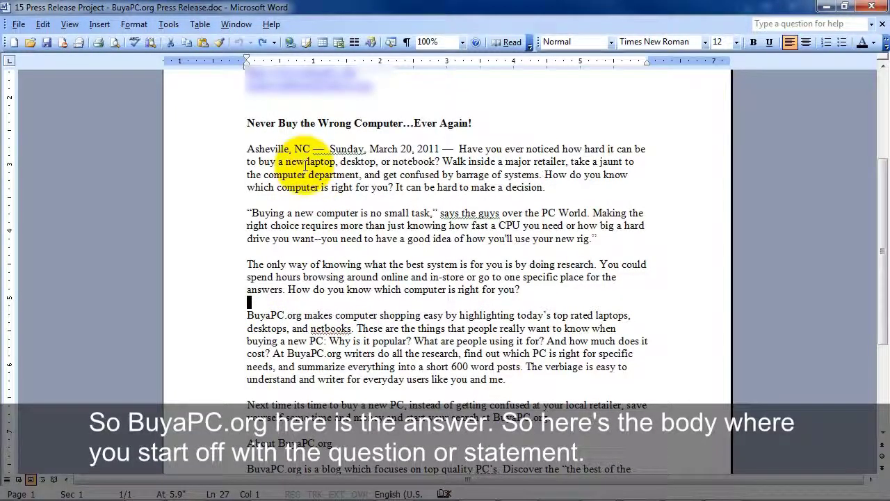
{"action": "left_click", "coordinate": [241, 210]}
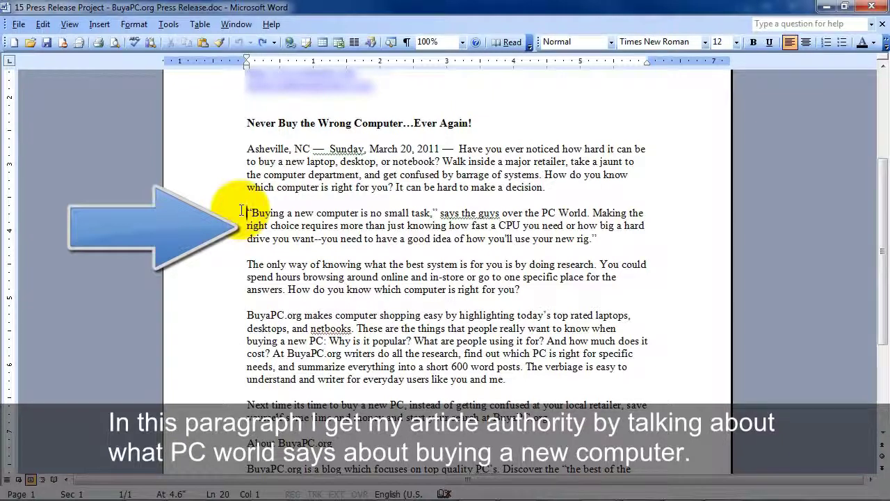
{"action": "left_click", "coordinate": [248, 261]}
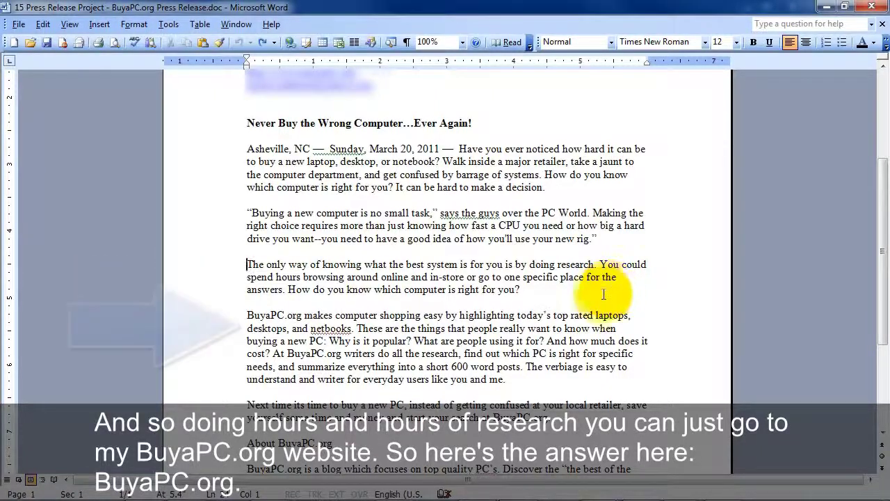
{"action": "left_click_drag", "start_coordinate": [248, 315], "coordinate": [356, 323]}
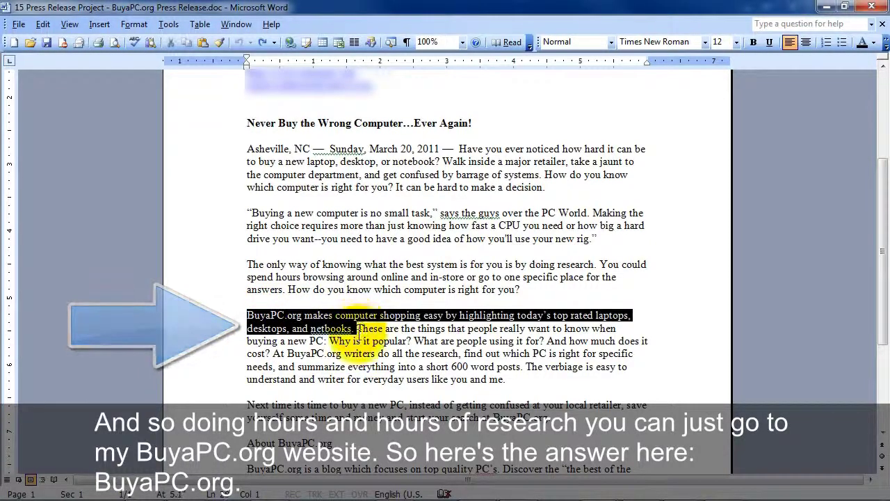
{"action": "left_click", "coordinate": [627, 364]}
{"action": "left_click_drag", "start_coordinate": [882, 295], "coordinate": [885, 359]}
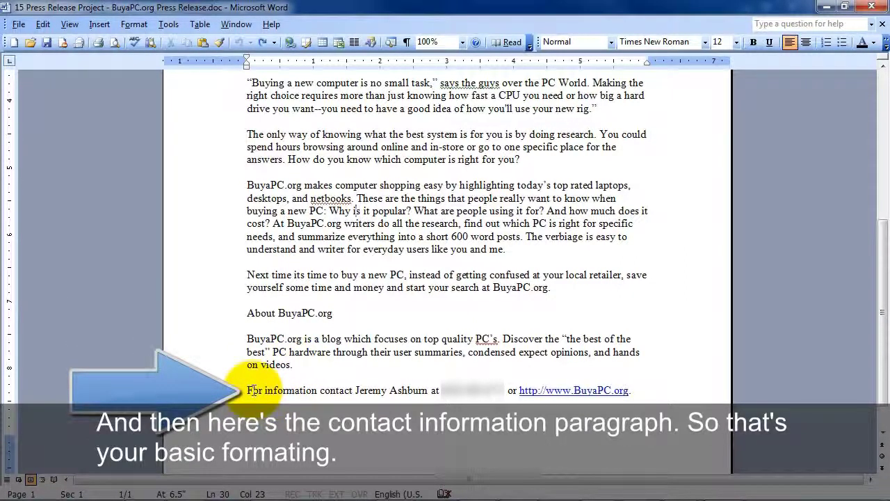
Go over the press release again from its release line and contact details through the introductory paragraph and body paragraphs
{"action": "left_click_drag", "start_coordinate": [877, 340], "coordinate": [876, 198]}
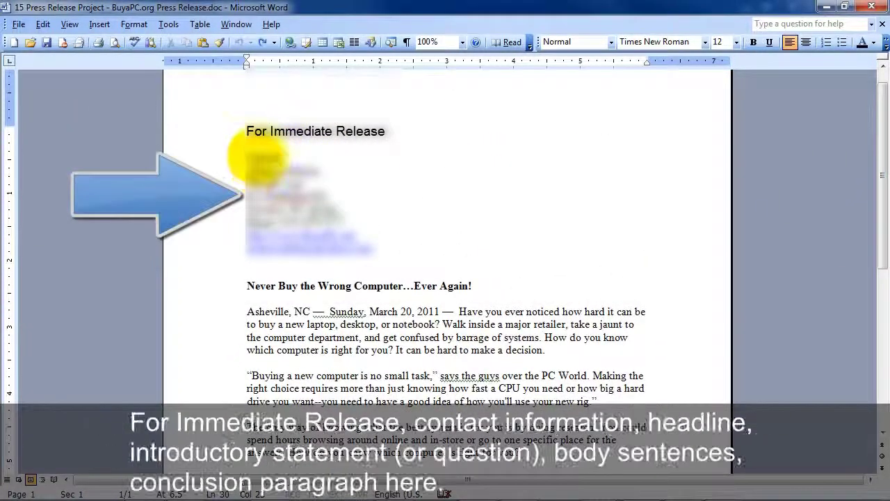
{"action": "left_click_drag", "start_coordinate": [882, 203], "coordinate": [879, 243]}
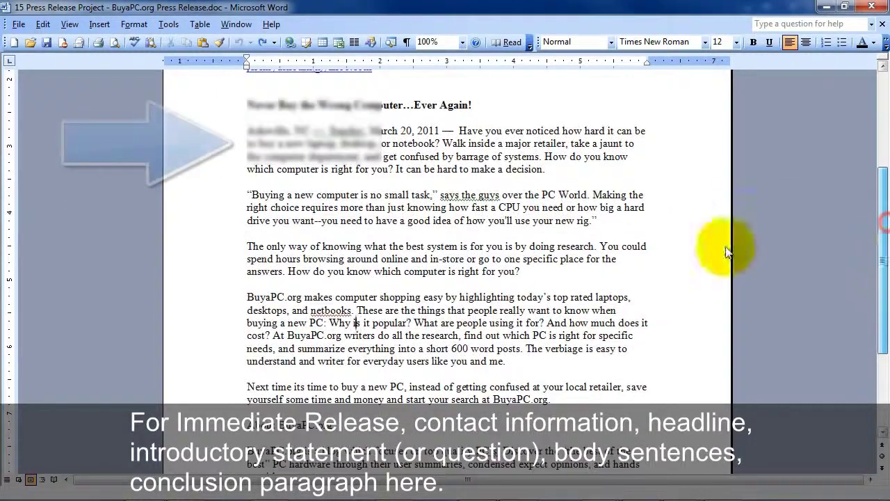
{"action": "left_click", "coordinate": [546, 168], "text": "shift"}
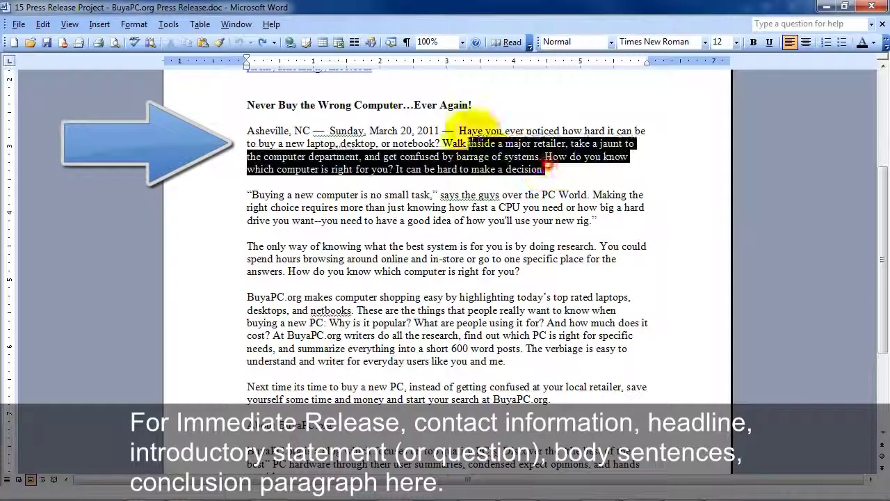
{"action": "left_click", "coordinate": [588, 184]}
{"action": "left_click", "coordinate": [417, 301]}
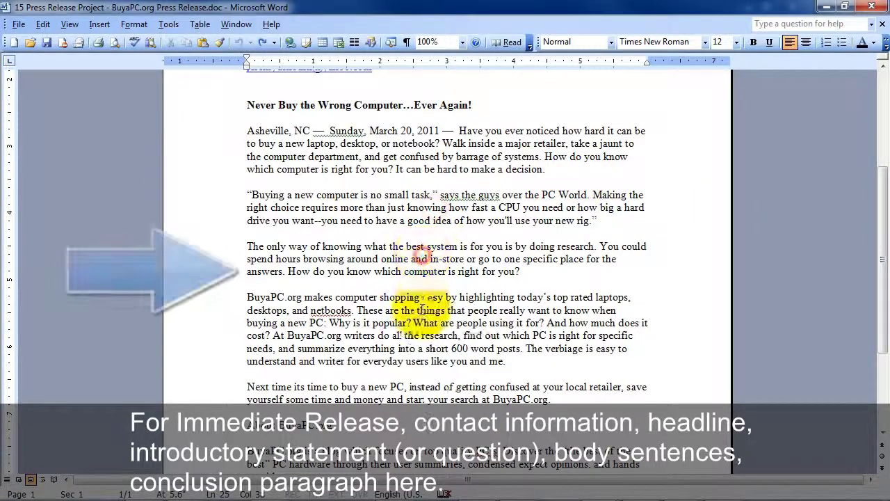
{"action": "key", "text": "Down"}
{"action": "key", "text": "Down"}
{"action": "key", "text": "Down"}
{"action": "key", "text": "Down"}
{"action": "key", "text": "Down"}
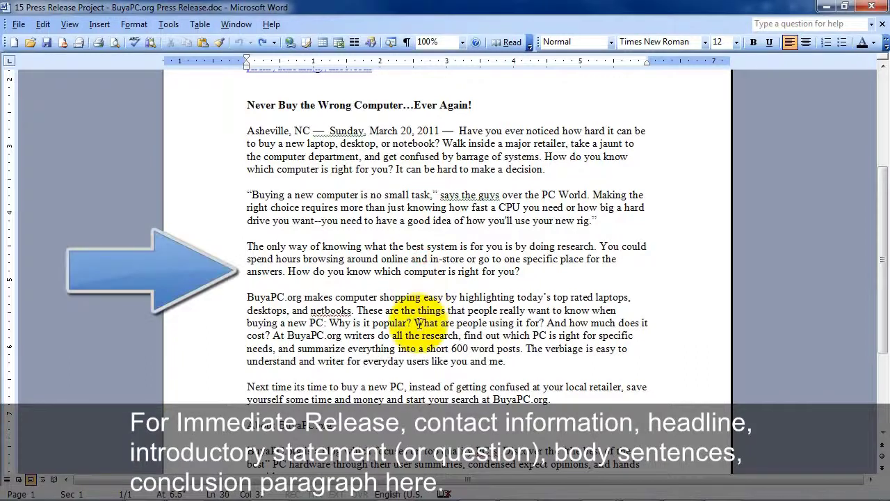
Review the conclusion paragraph, the "About BuyaPC.org" section and the closing contact information statement
{"action": "scroll", "coordinate": [874, 308], "scroll_direction": "down", "scroll_amount": 2}
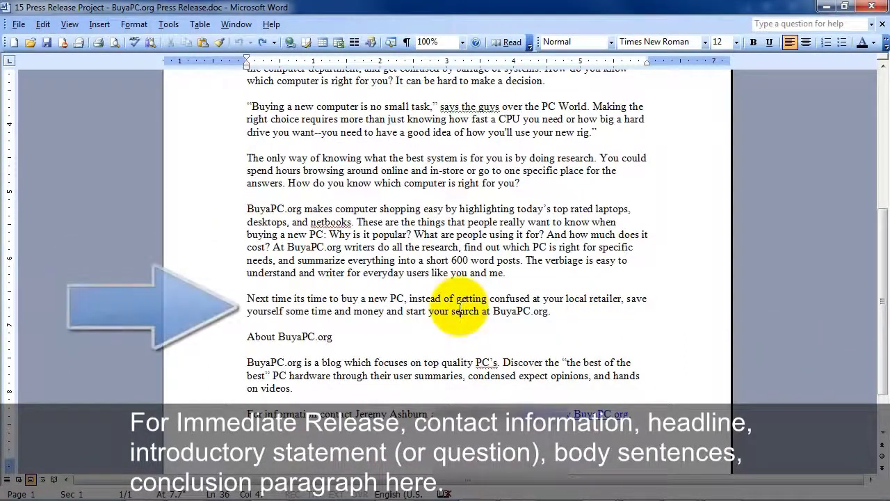
{"action": "left_click", "coordinate": [336, 341]}
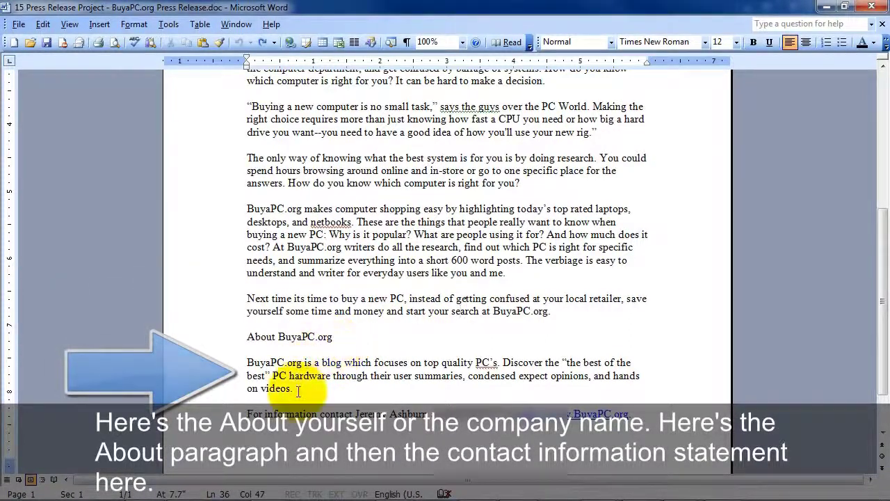
{"action": "double_click", "coordinate": [232, 376]}
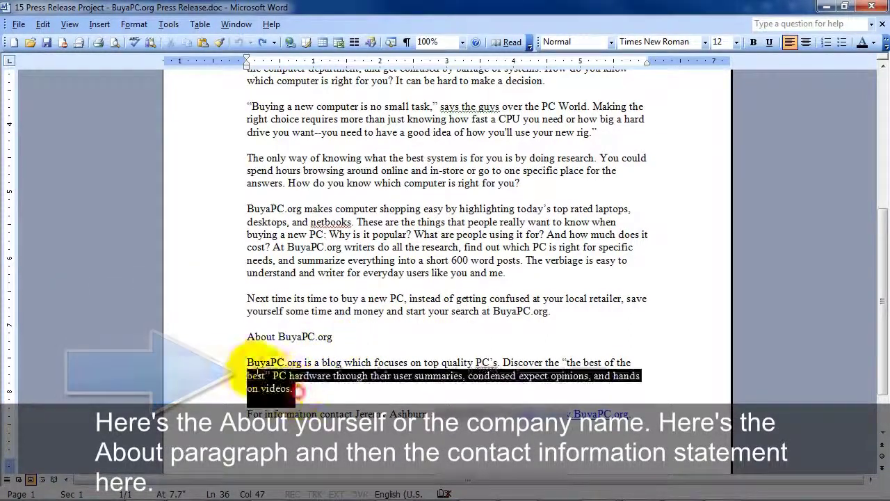
{"action": "left_click", "coordinate": [232, 376]}
{"action": "left_click", "coordinate": [247, 413]}
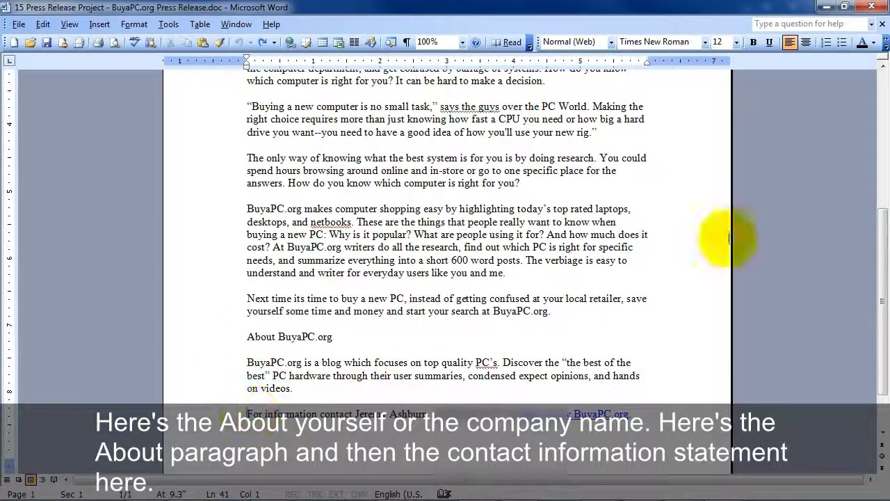
{"action": "left_click", "coordinate": [826, 6]}
{"action": "left_click_drag", "start_coordinate": [507, 174], "coordinate": [494, 313]}
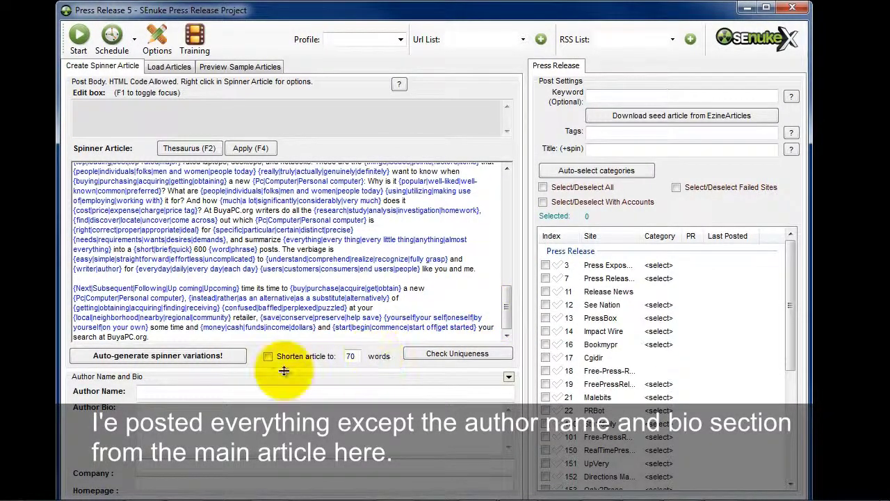
{"action": "left_click", "coordinate": [252, 389]}
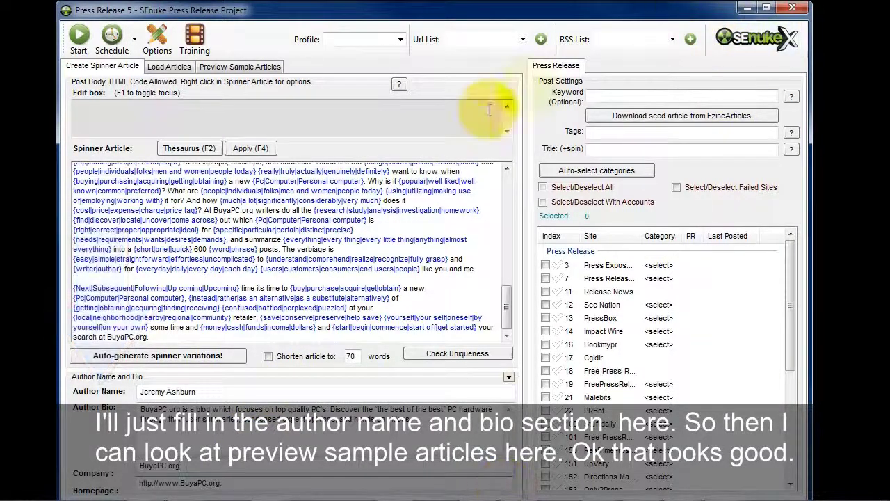
Preview sample versions of the spun press release, respinning it several times, and return to the spinner article
{"action": "left_click", "coordinate": [306, 106]}
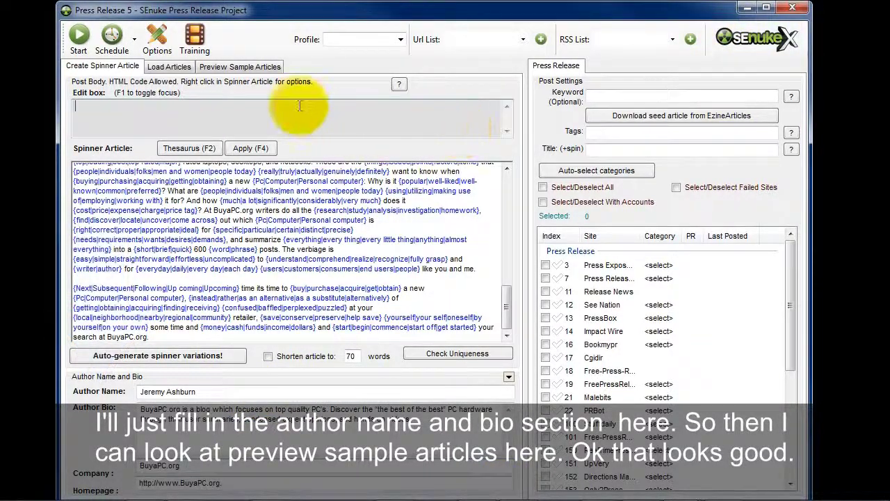
{"action": "left_click", "coordinate": [238, 65]}
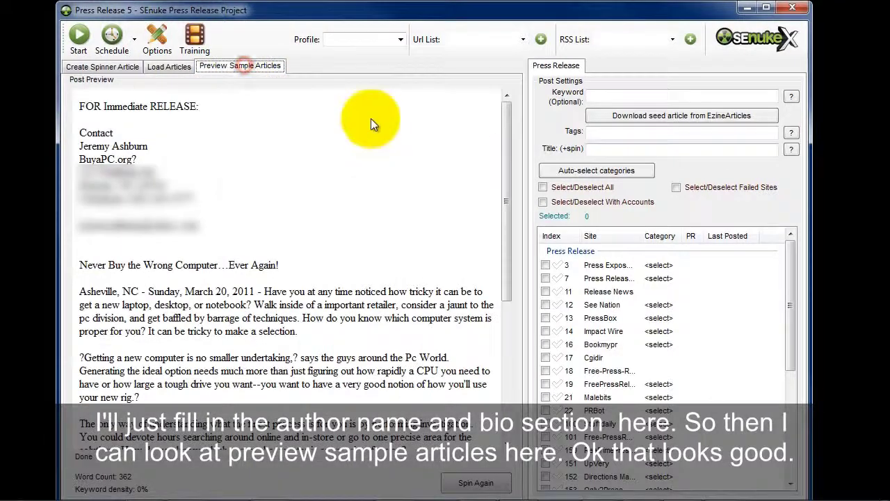
{"action": "left_click", "coordinate": [477, 487]}
{"action": "left_click", "coordinate": [477, 487]}
{"action": "left_click", "coordinate": [477, 487]}
{"action": "left_click", "coordinate": [476, 486]}
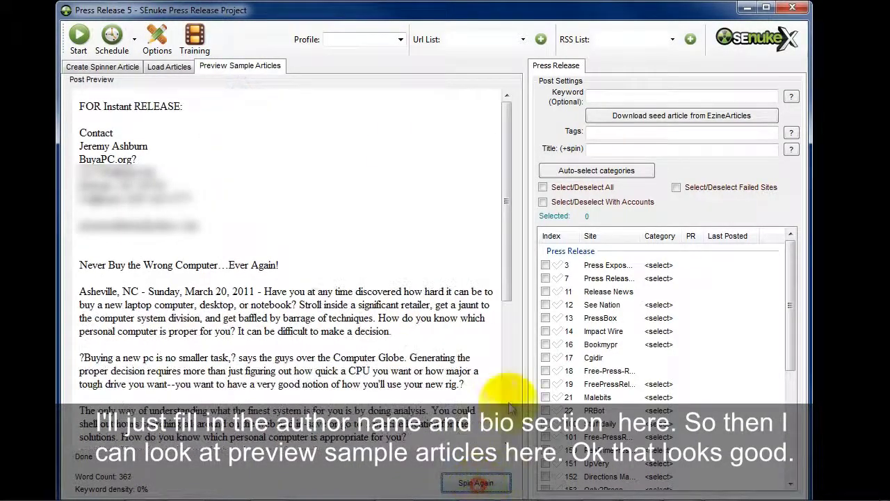
{"action": "left_click", "coordinate": [102, 66]}
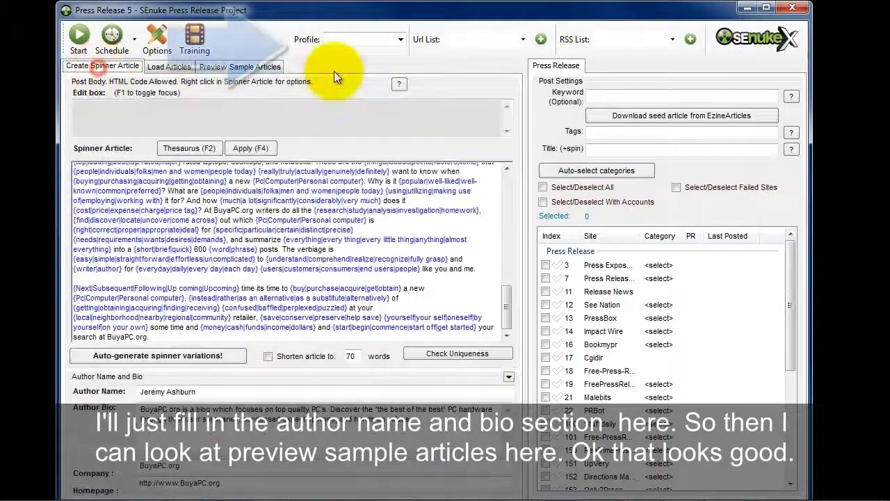
Choose the V 001 profile for the press release project
{"action": "left_click", "coordinate": [401, 41]}
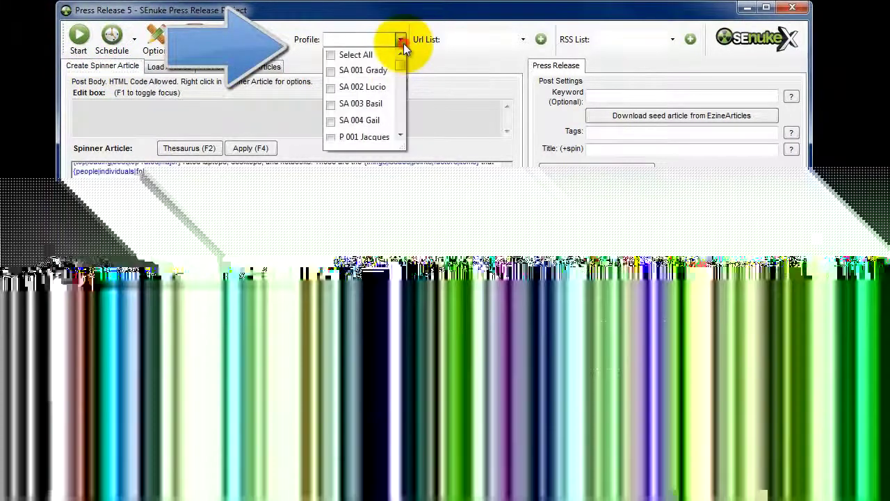
{"action": "left_click_drag", "start_coordinate": [395, 83], "coordinate": [397, 129]}
{"action": "left_click", "coordinate": [331, 112]}
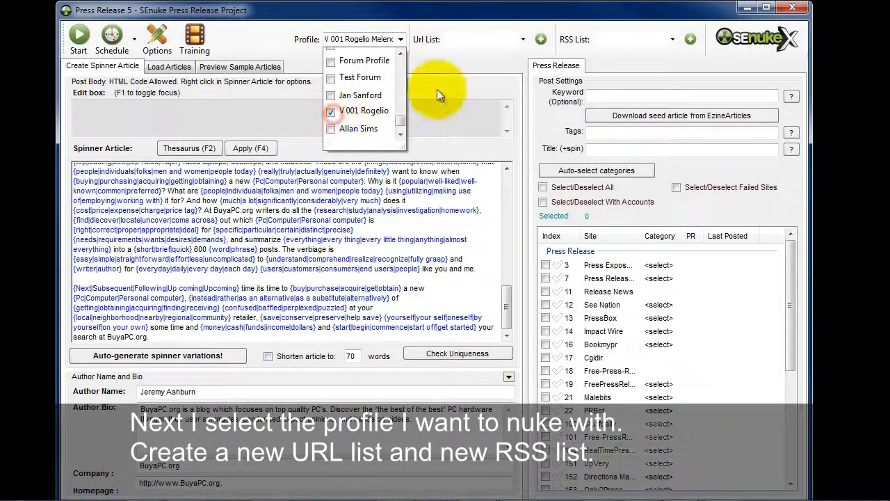
{"action": "left_click", "coordinate": [434, 64]}
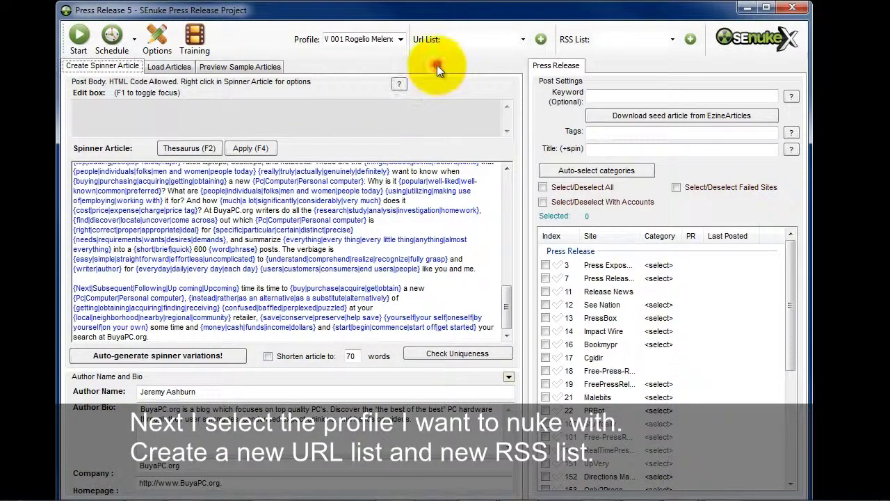
Create a new URL list and a new RSS list, both named BuyaPC.org8
{"action": "left_click", "coordinate": [541, 40]}
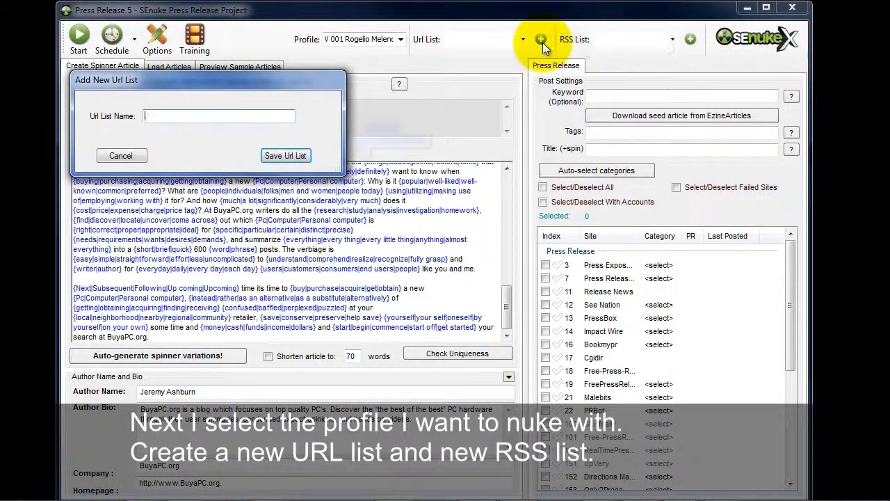
{"action": "type", "text": "BuyaPC.org8"}
{"action": "key", "text": "Return"}
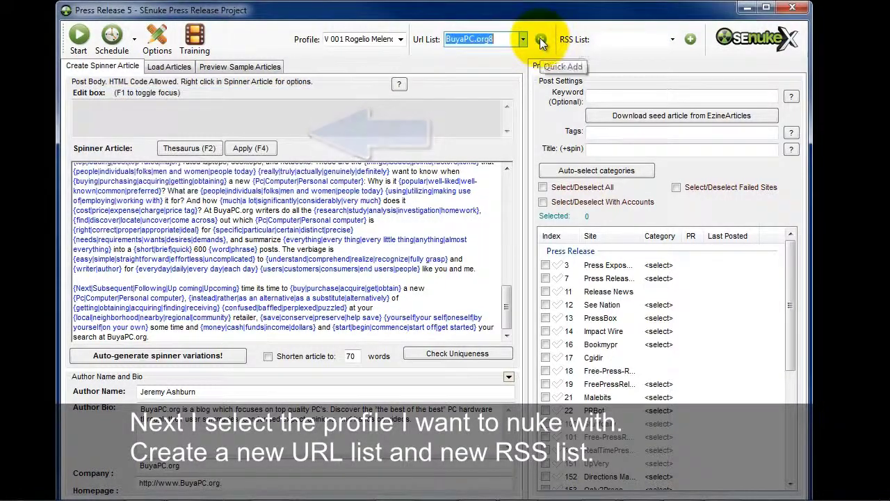
{"action": "left_click", "coordinate": [691, 39]}
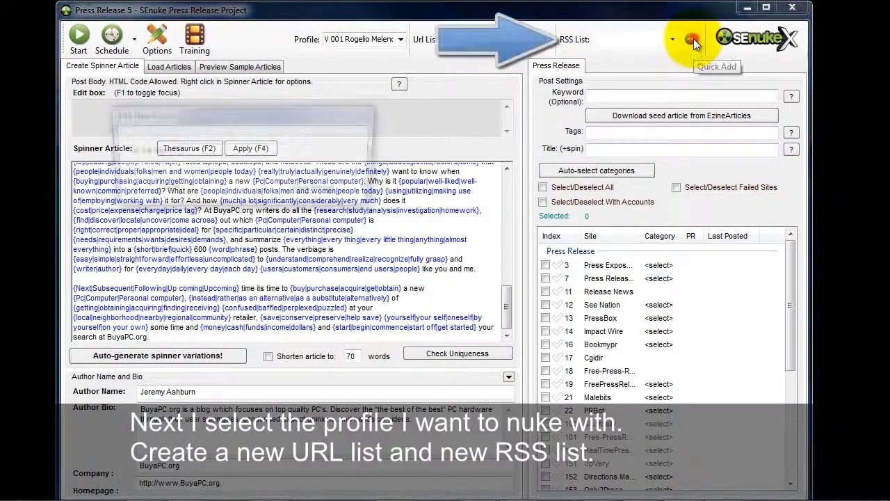
{"action": "type", "text": "BuyaPC.org8"}
{"action": "key", "text": "Return"}
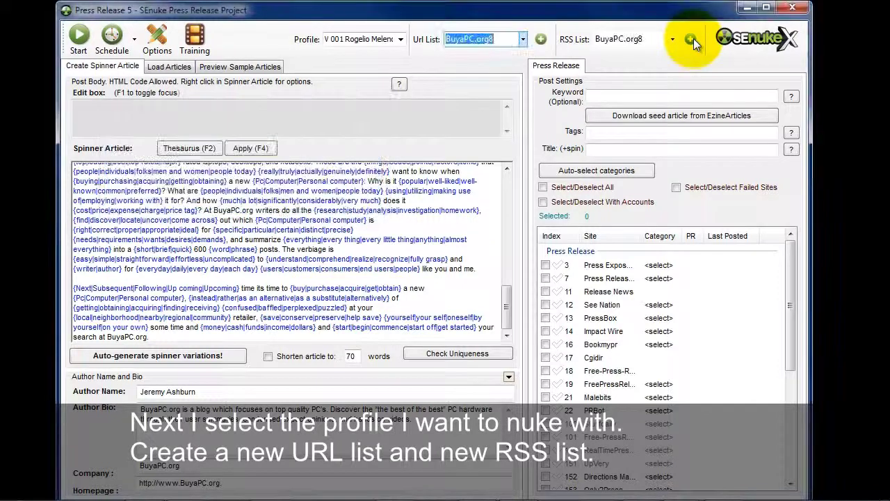
Fill in tags such as buy a computer and computer shopping, and set the title to "Never Buy the Wrong Computer…Ever Again!"
{"action": "left_click", "coordinate": [626, 134]}
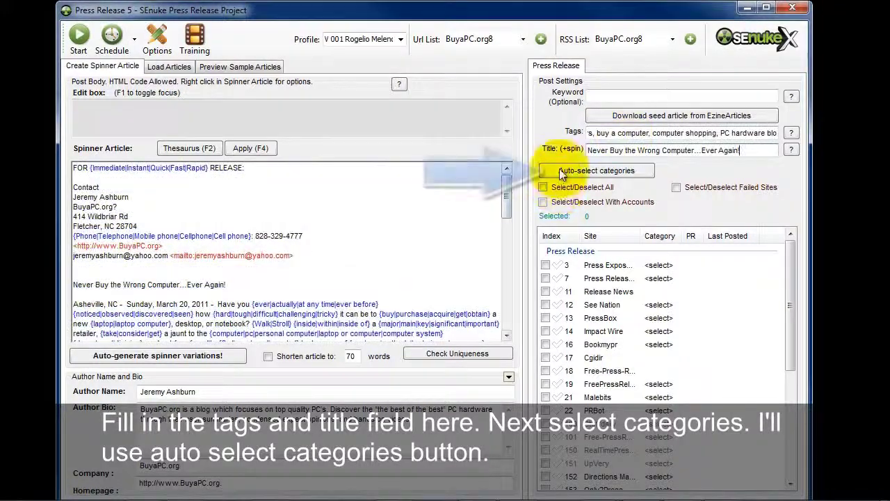
Auto-select the site categories using the keywords computer hardware, computers, technology, electronics and entertainment
{"action": "left_click", "coordinate": [558, 171]}
{"action": "left_click_drag", "start_coordinate": [201, 24], "coordinate": [401, 118]}
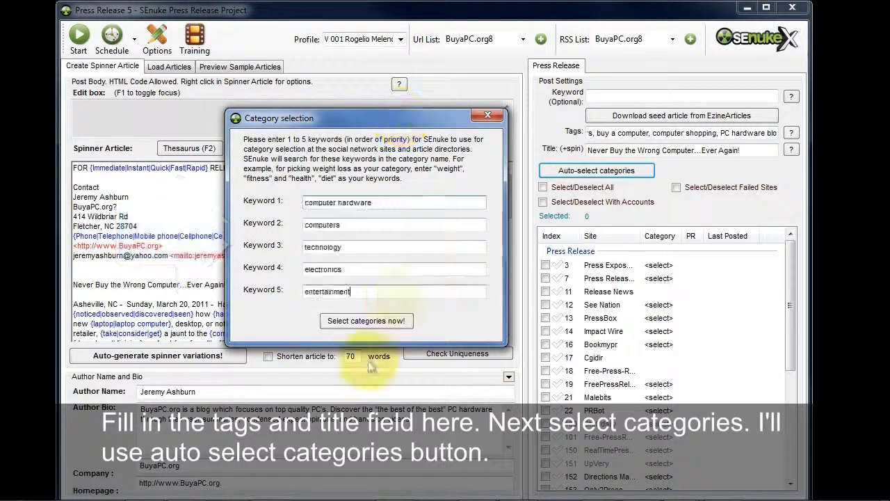
{"action": "left_click", "coordinate": [366, 320]}
Set the unassigned category of site 152, Directions Ma..., to Symbols, Patterns
{"action": "scroll", "coordinate": [793, 328], "scroll_direction": "down", "scroll_amount": 2}
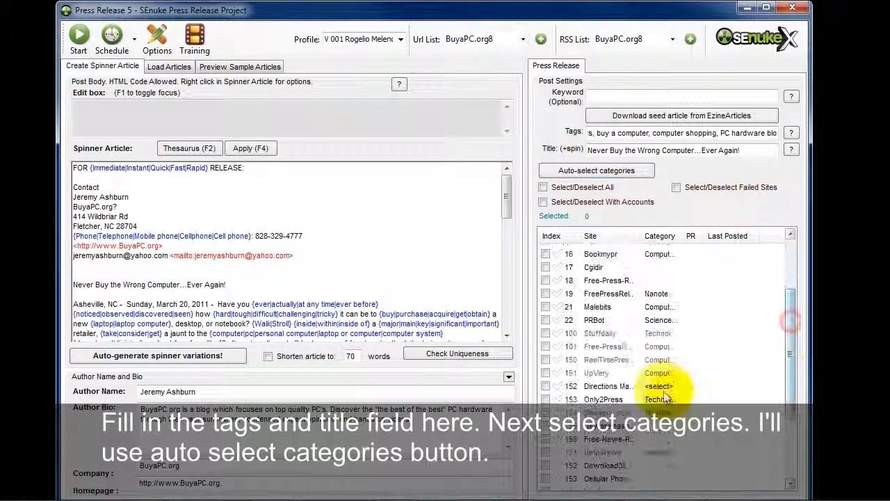
{"action": "left_click", "coordinate": [668, 387]}
{"action": "left_click", "coordinate": [676, 387]}
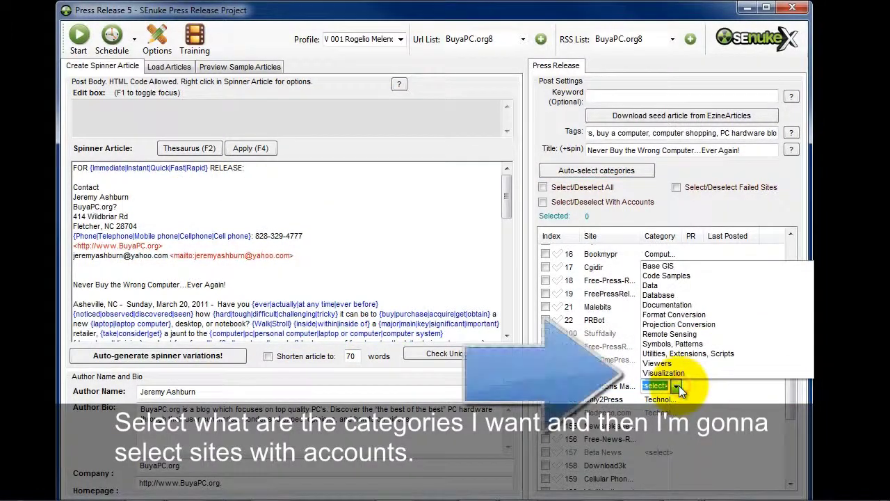
{"action": "left_click", "coordinate": [681, 344]}
Go through the remaining site categories and select all the press release sites that have accounts
{"action": "scroll", "coordinate": [682, 348], "scroll_direction": "down", "scroll_amount": 3}
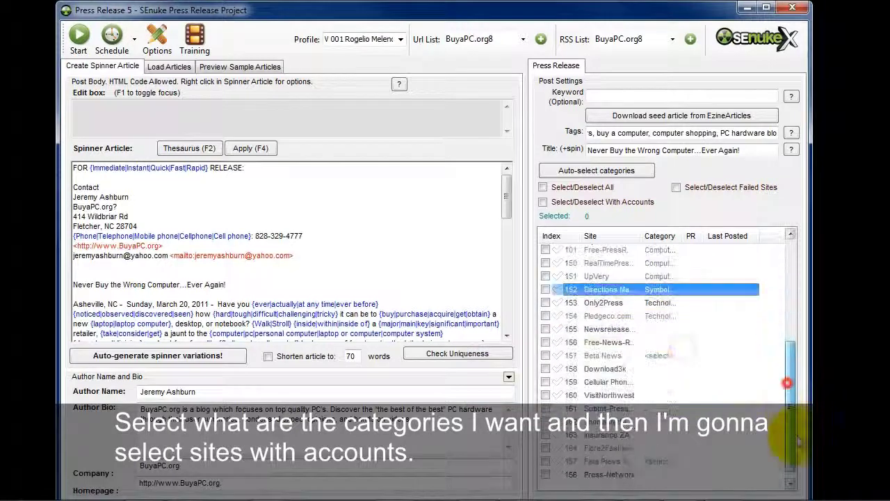
{"action": "left_click", "coordinate": [675, 350]}
{"action": "left_click", "coordinate": [677, 351]}
{"action": "left_click", "coordinate": [790, 350]}
{"action": "left_click_drag", "start_coordinate": [790, 350], "coordinate": [791, 298]}
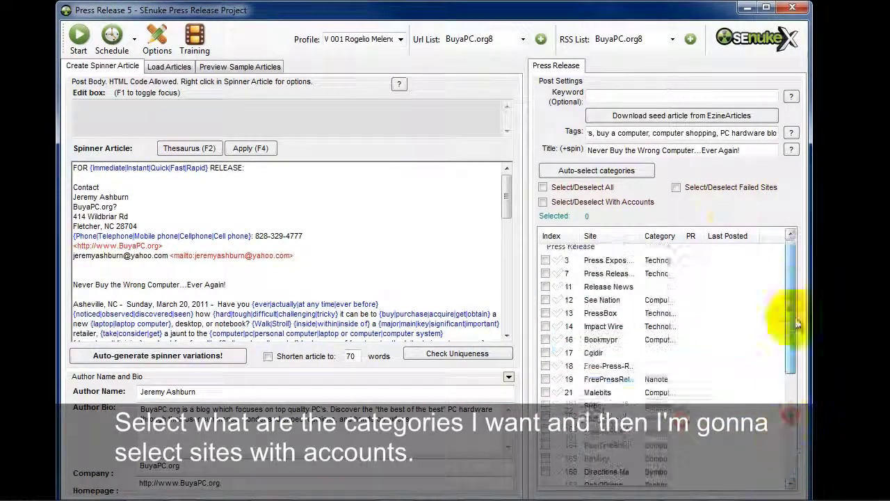
{"action": "left_click", "coordinate": [542, 203]}
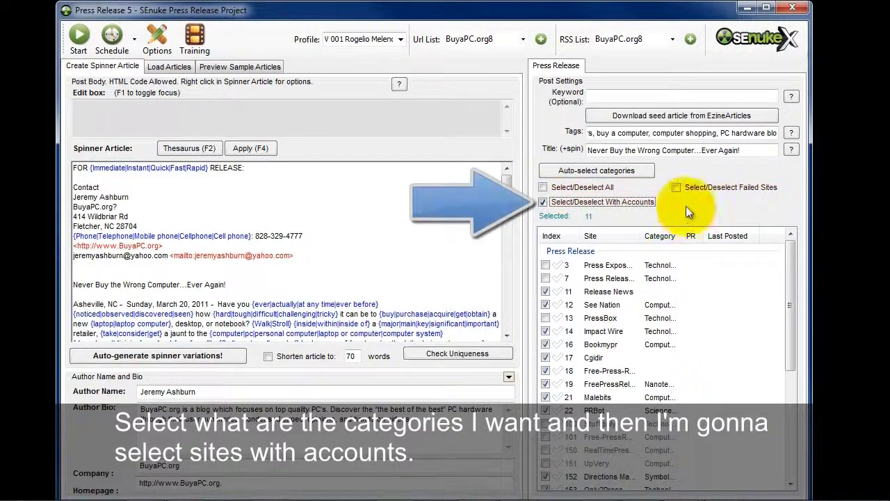